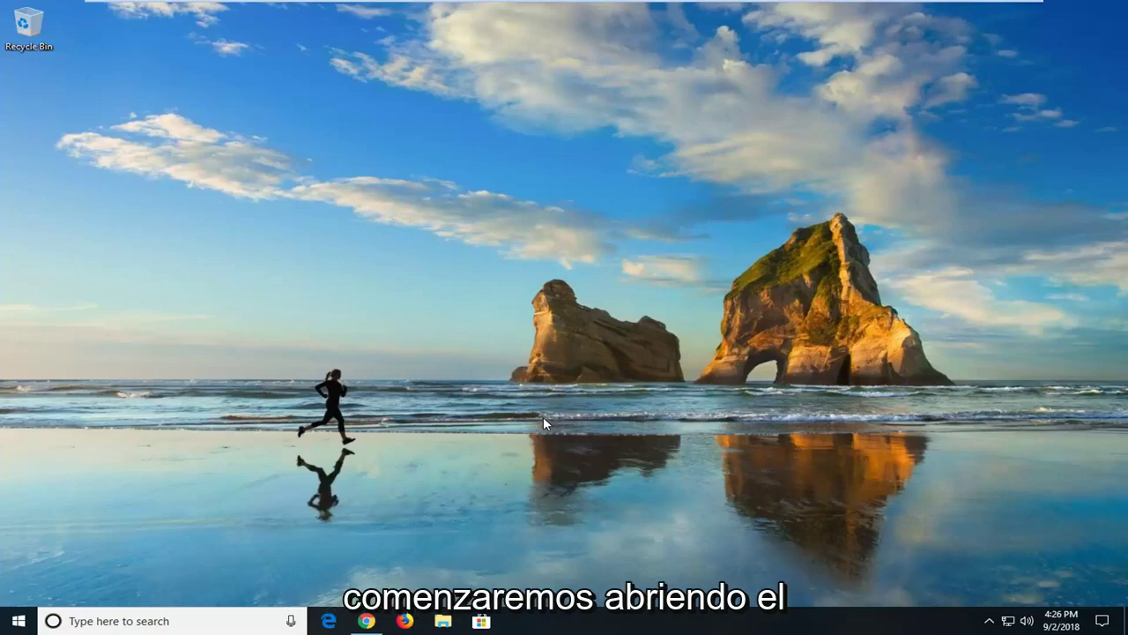
- Open the Control Panel and show its items as large icons
click(16, 621)
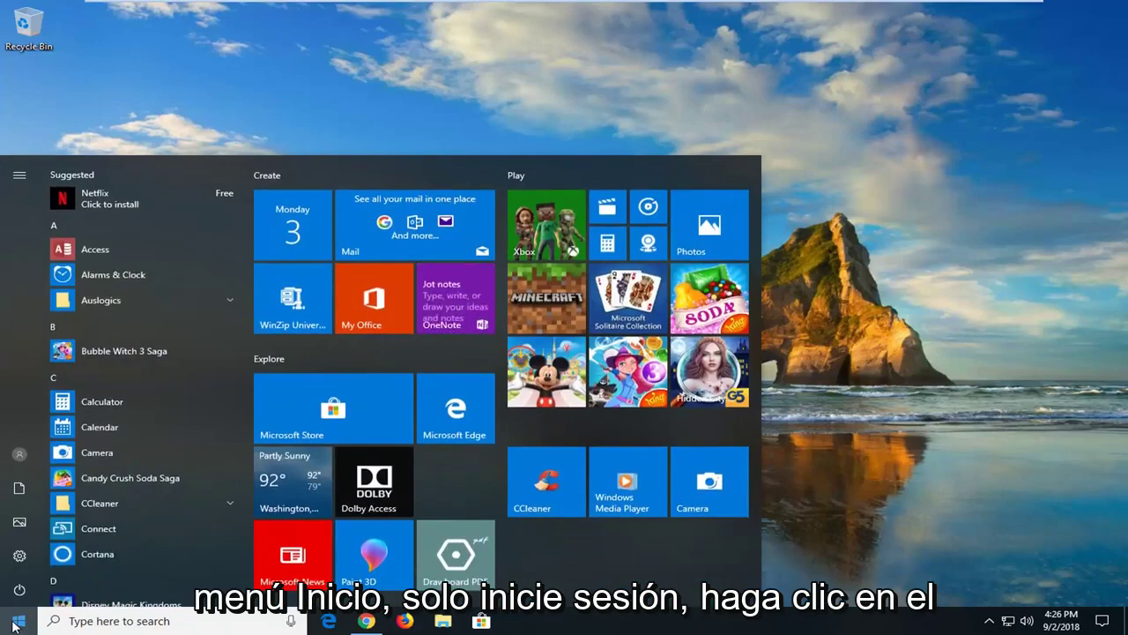
text(control panel)
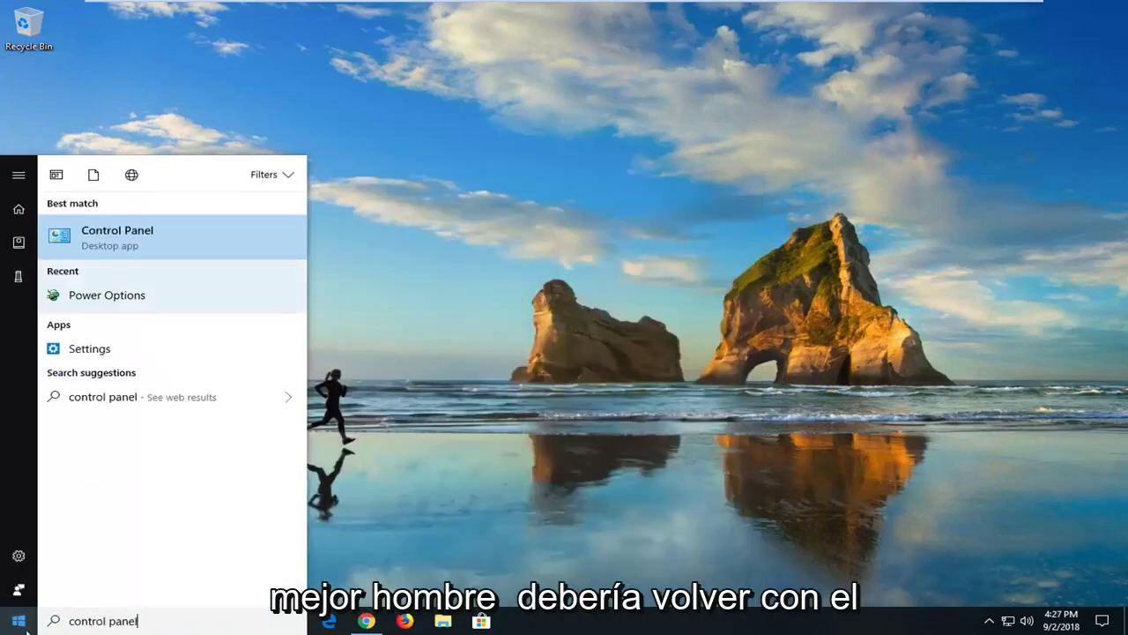
click(180, 250)
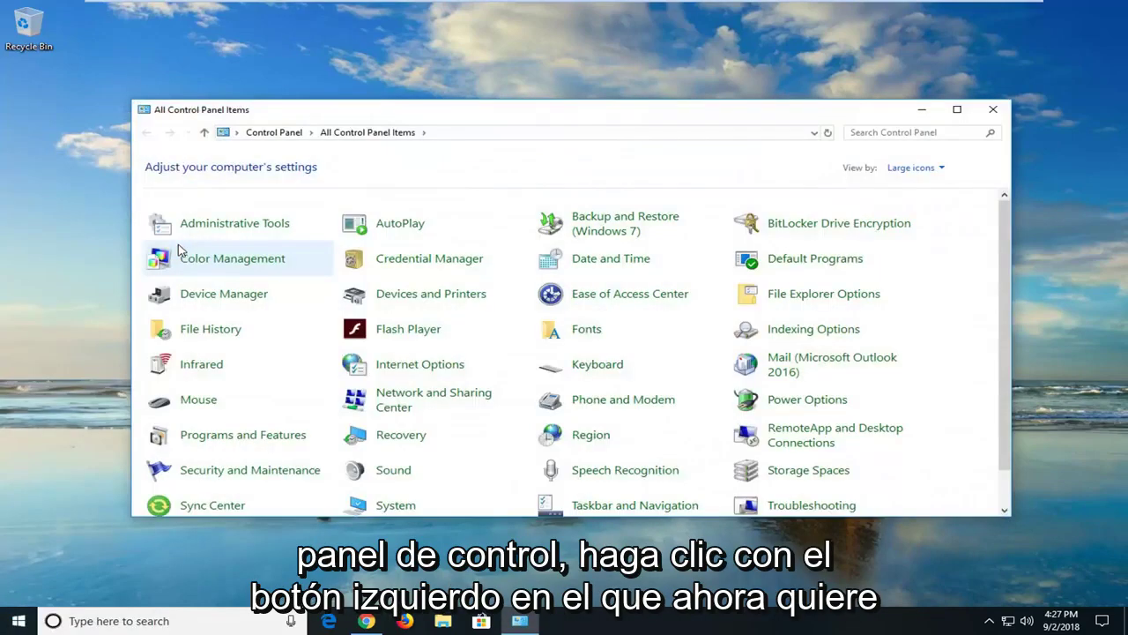
click(908, 168)
click(948, 204)
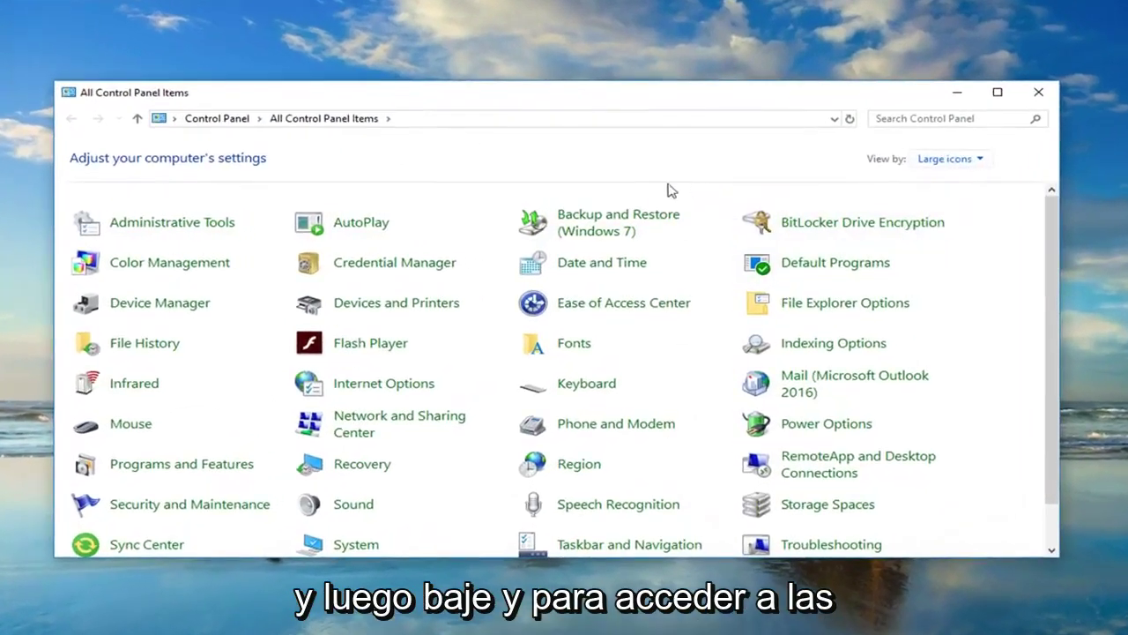
- Open the advanced power settings of the Balanced power plan from Power Options
click(828, 434)
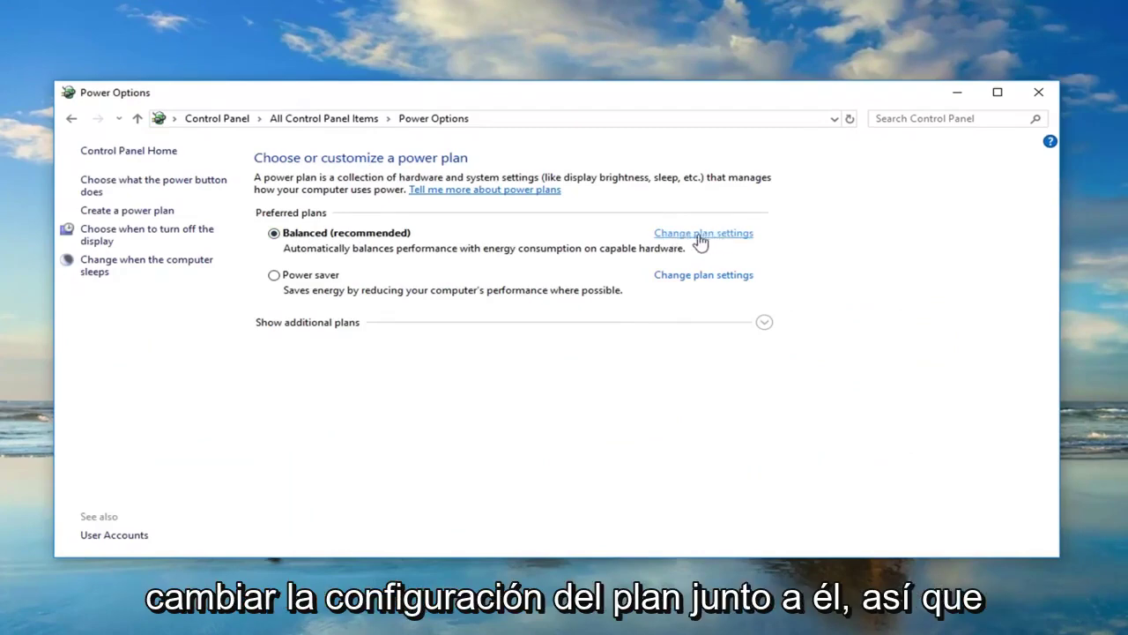
click(714, 242)
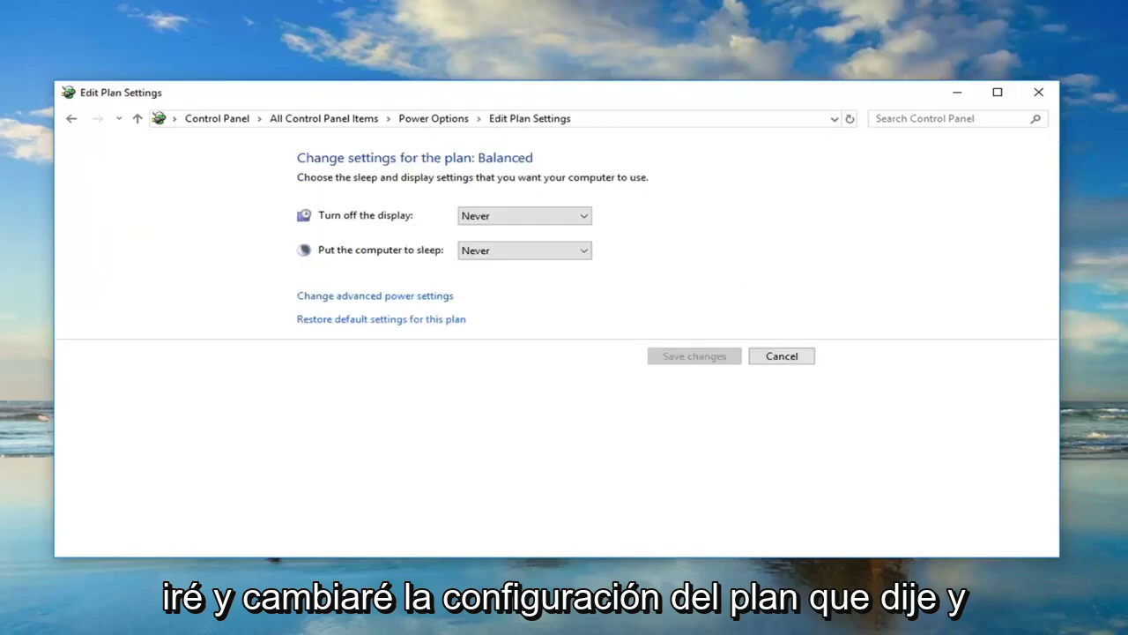
click(382, 304)
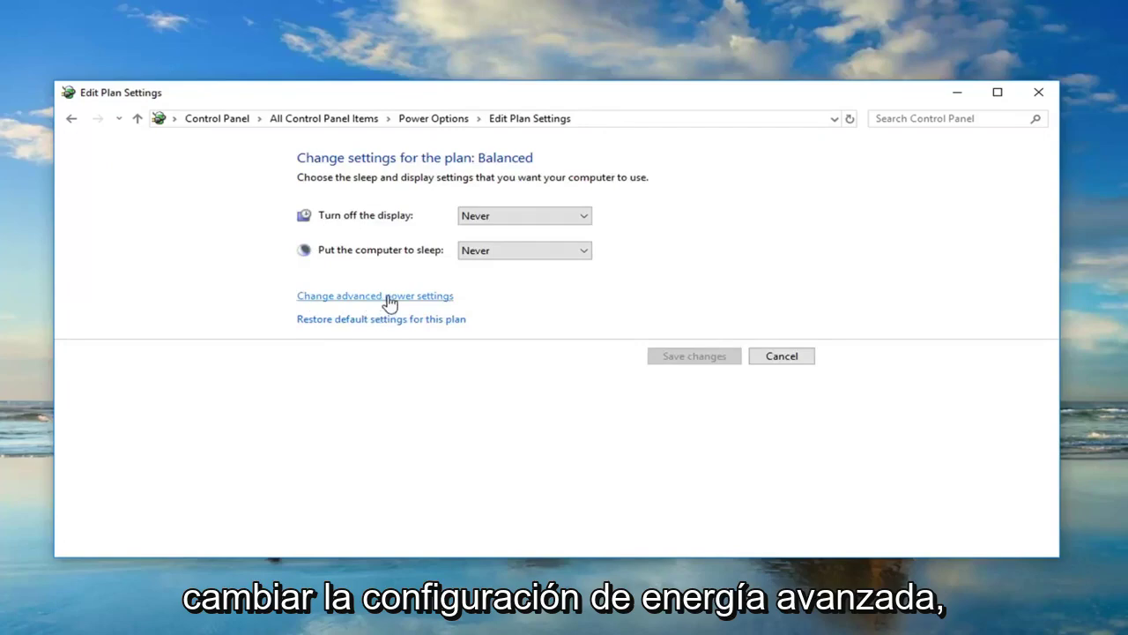
drag(161, 26, 599, 122)
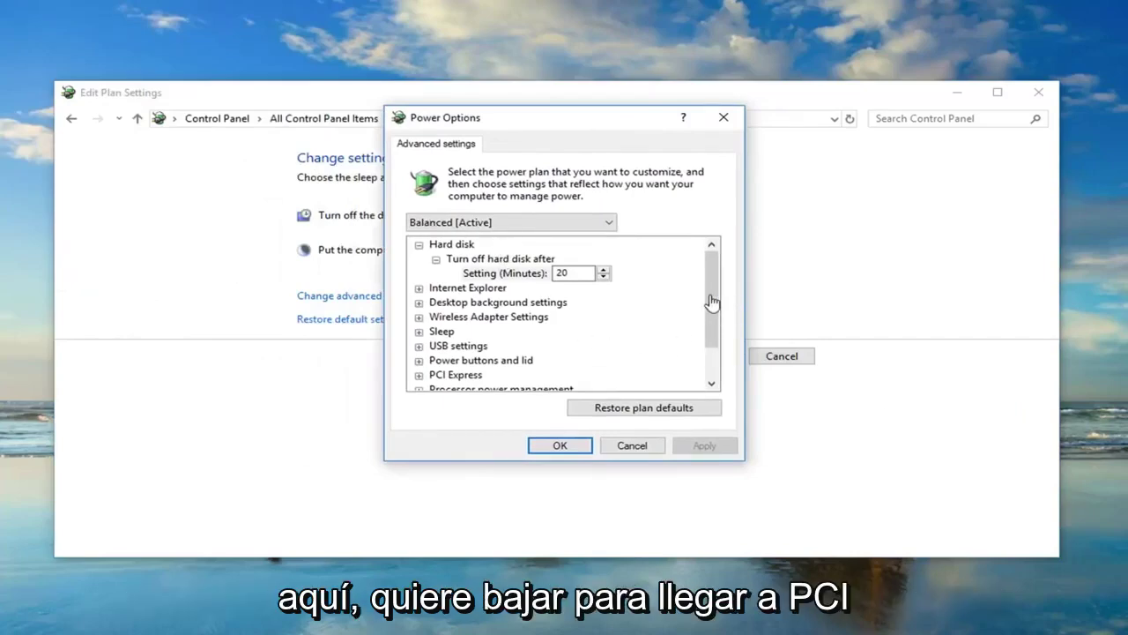
- Set the PCI Express Link State Power Management setting to Off, apply it, and close the power settings
drag(710, 312, 713, 333)
click(480, 334)
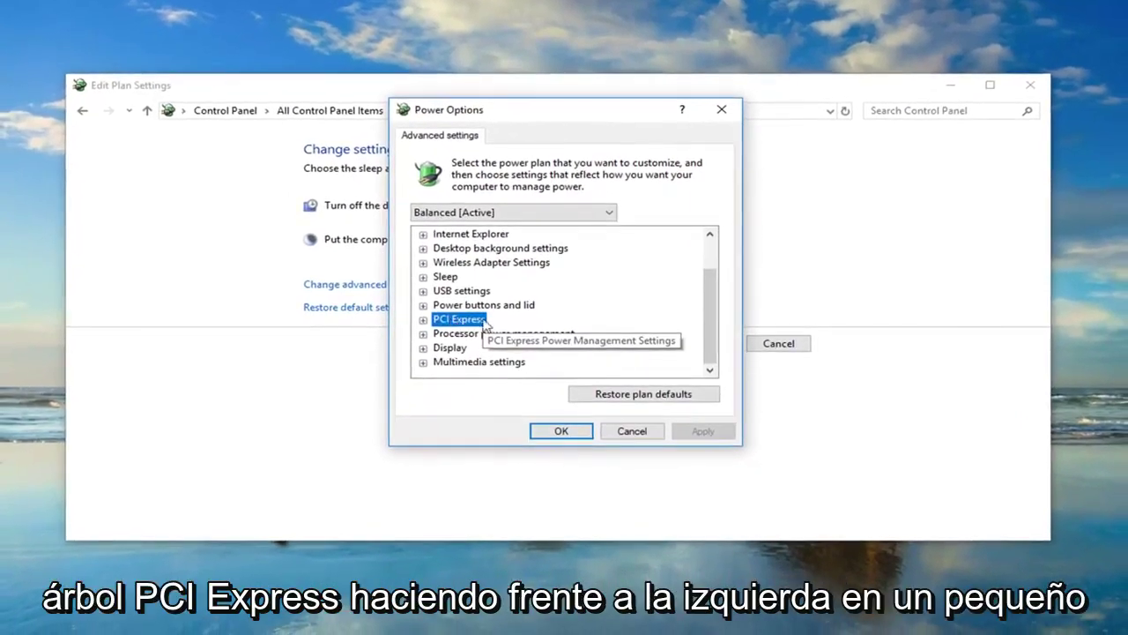
click(424, 319)
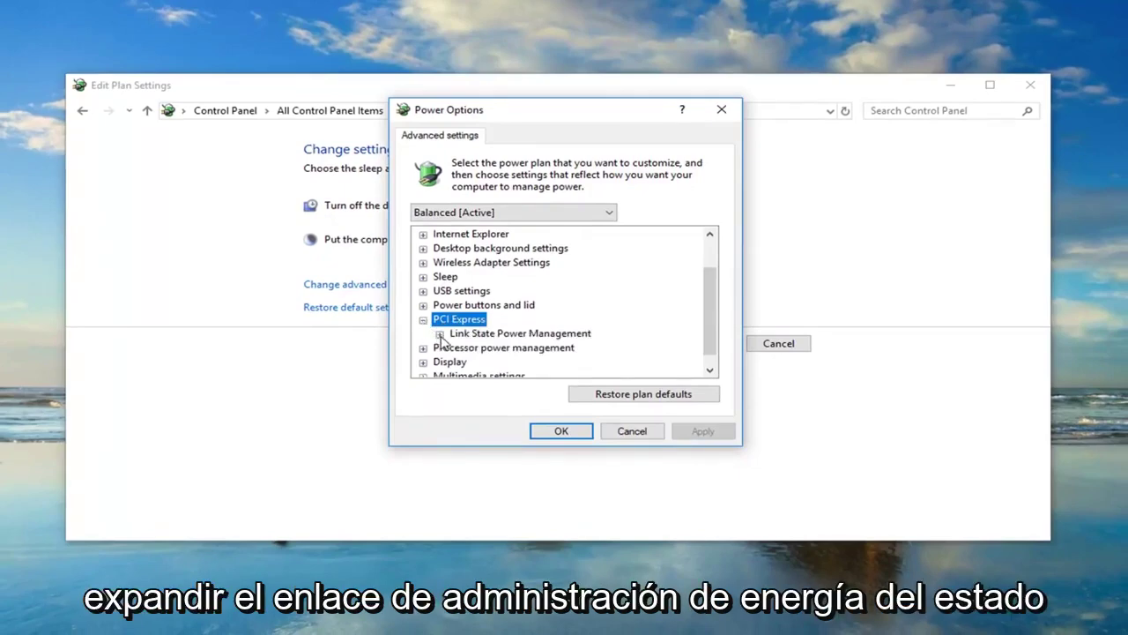
click(439, 334)
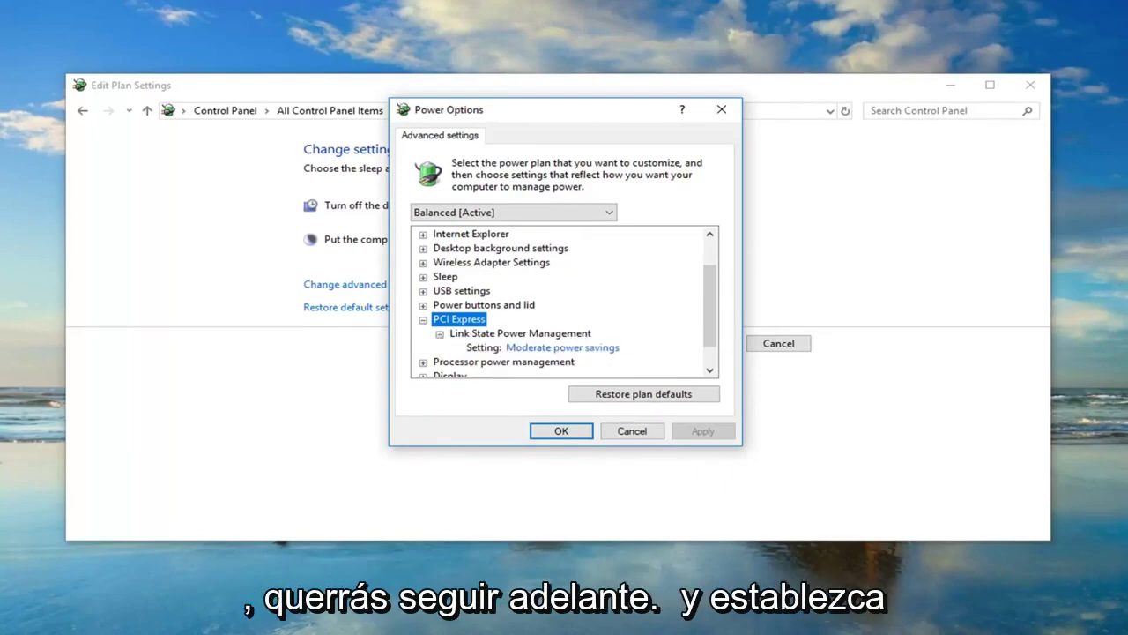
click(547, 350)
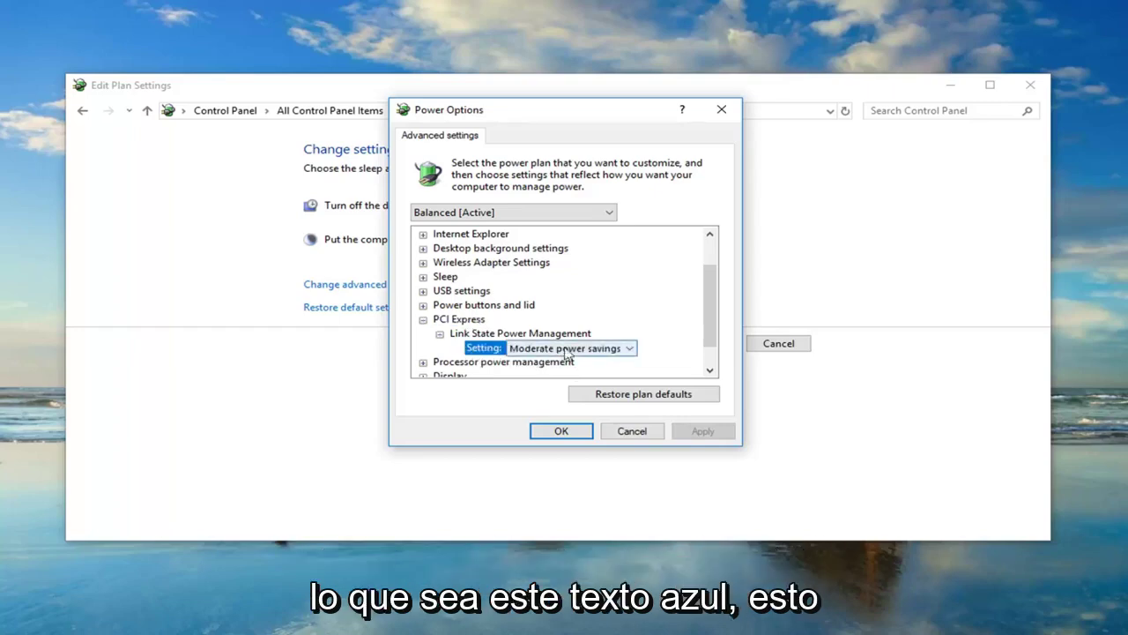
click(620, 349)
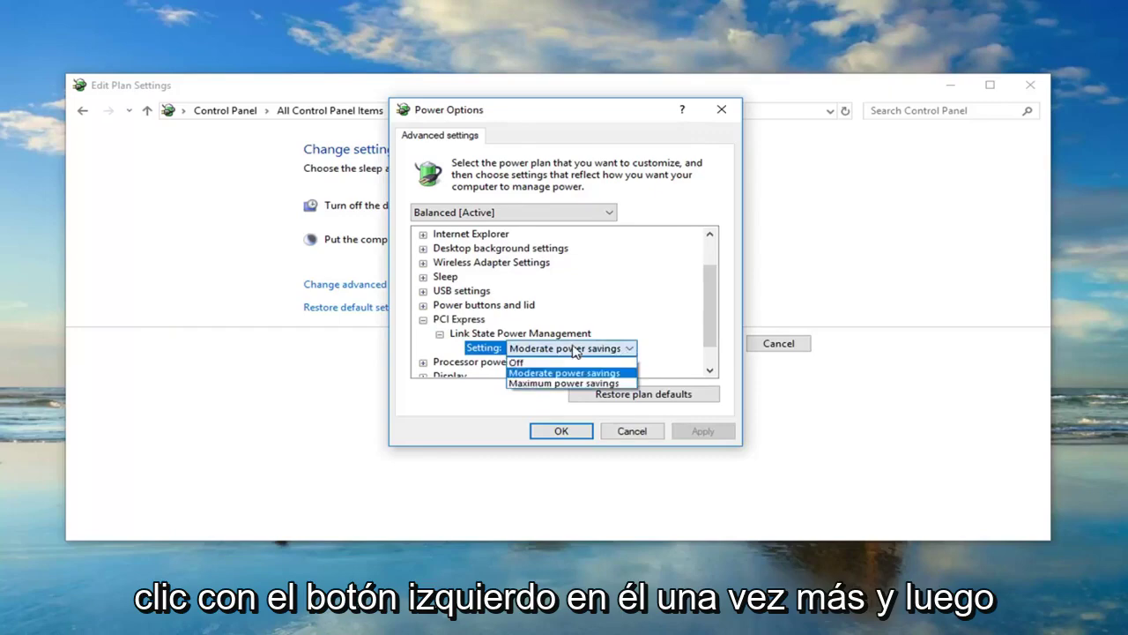
click(521, 362)
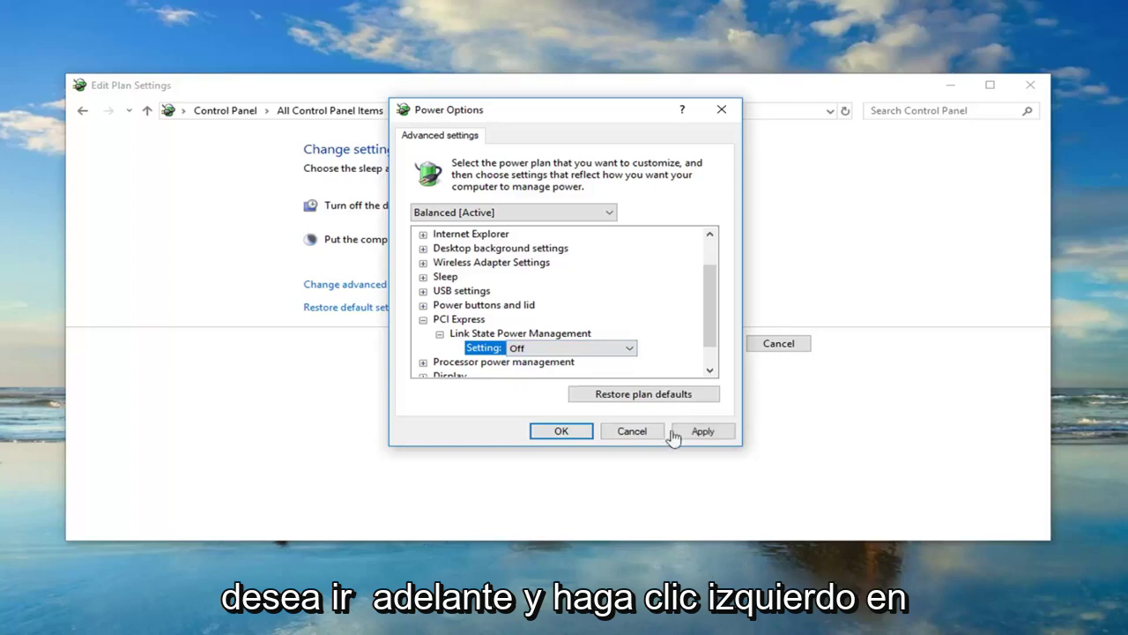
click(705, 434)
click(561, 432)
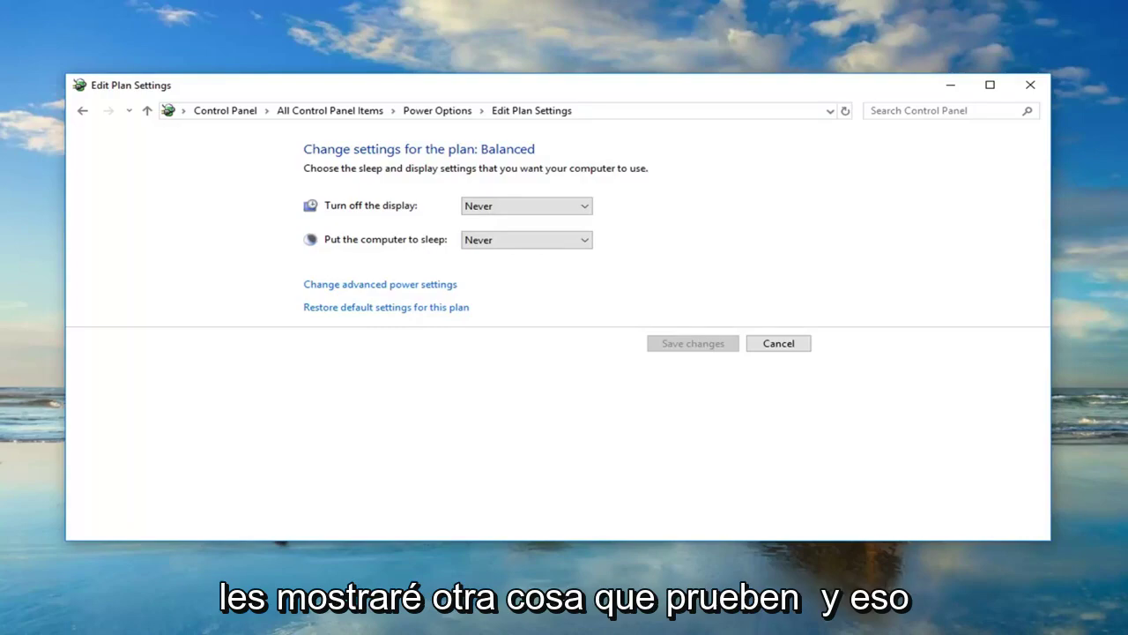
click(1029, 84)
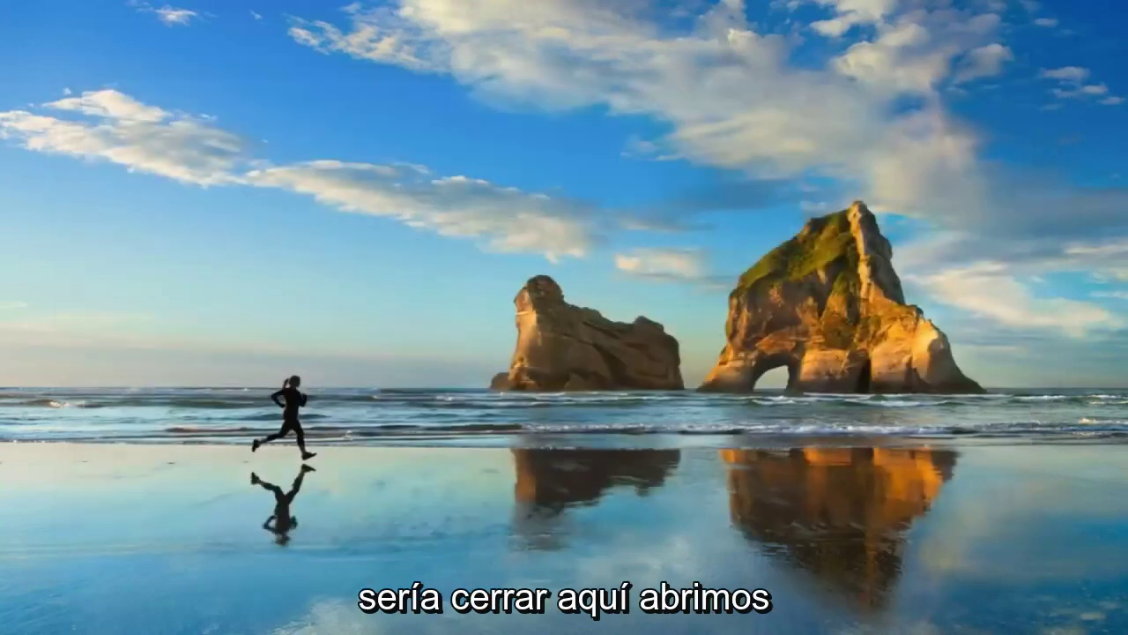
- Find Command Prompt by searching for cmd and run it as administrator, allowing it to make changes
click(14, 624)
text(cmd)
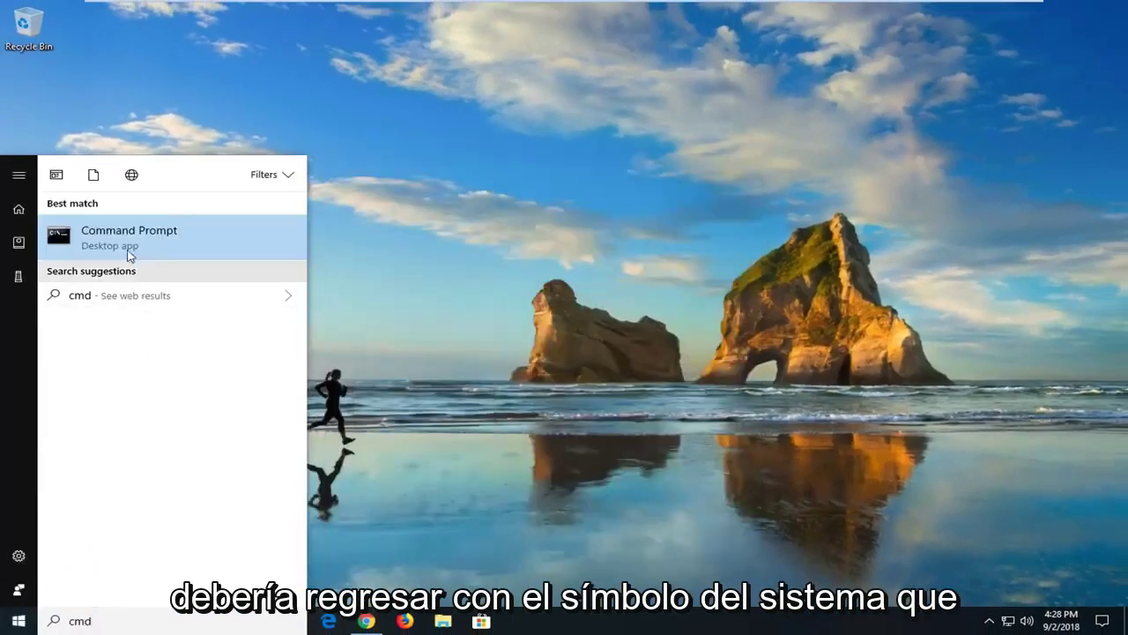
right_click(126, 242)
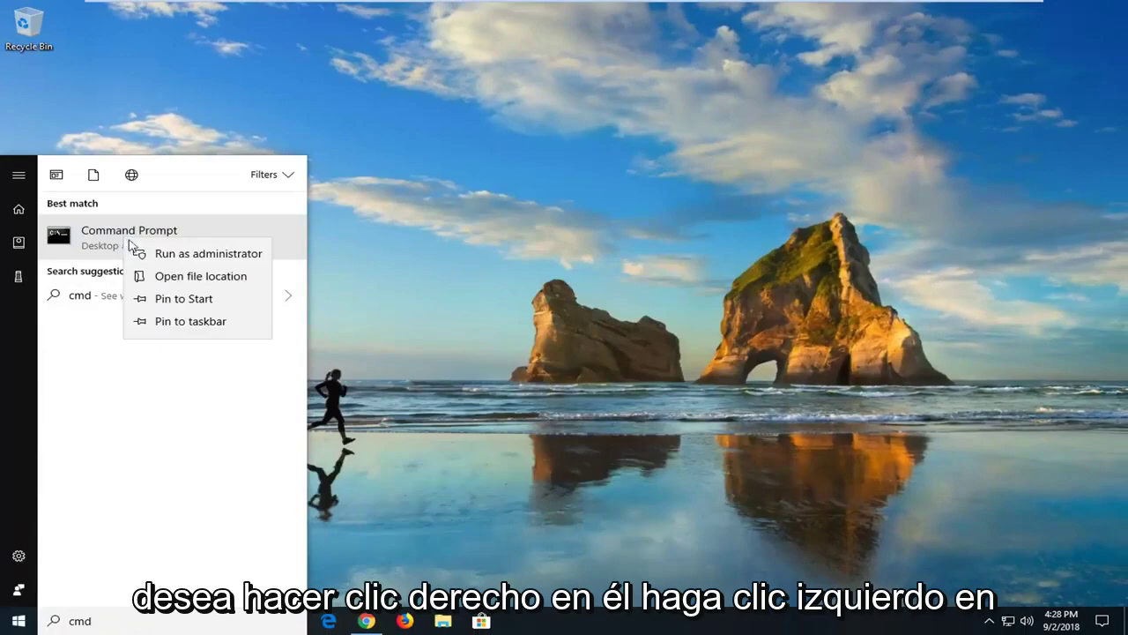
click(159, 255)
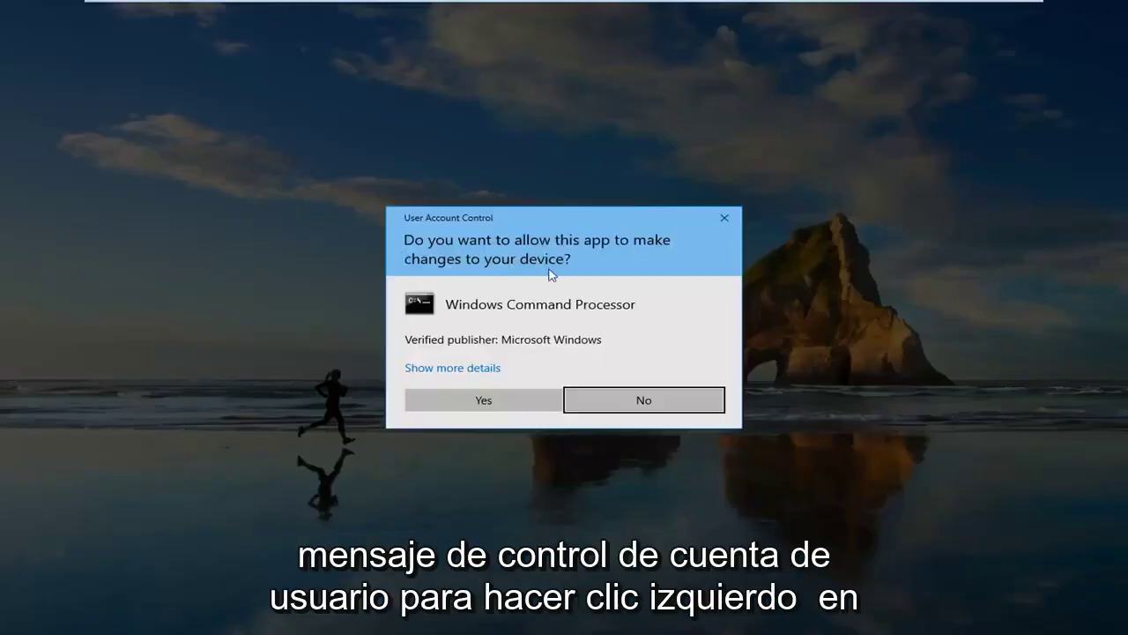
click(474, 402)
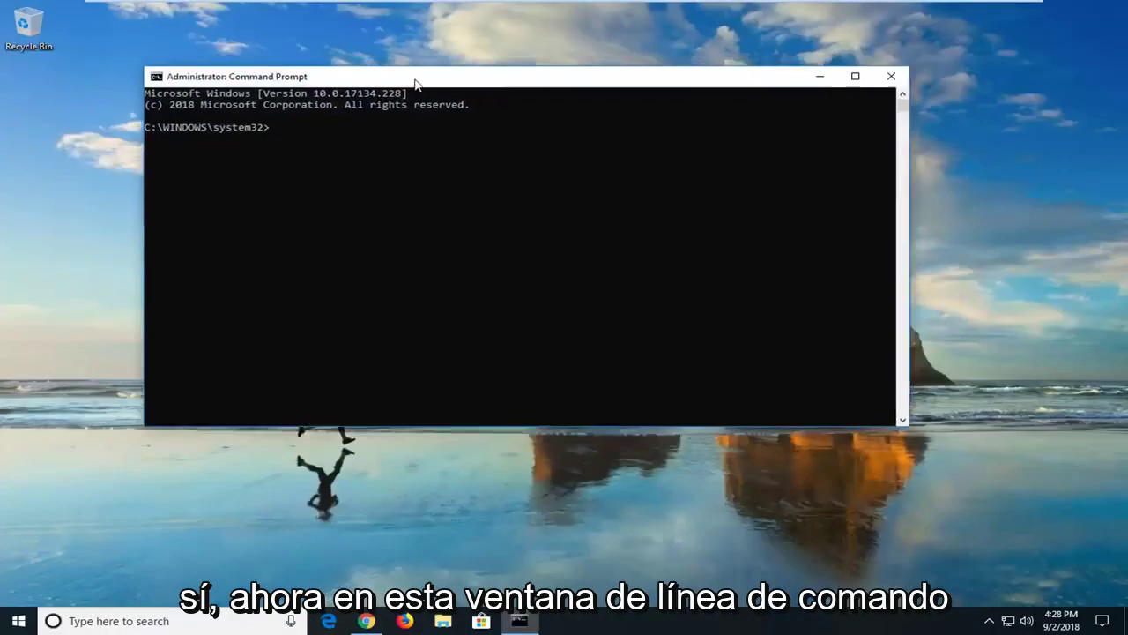
drag(417, 84, 483, 119)
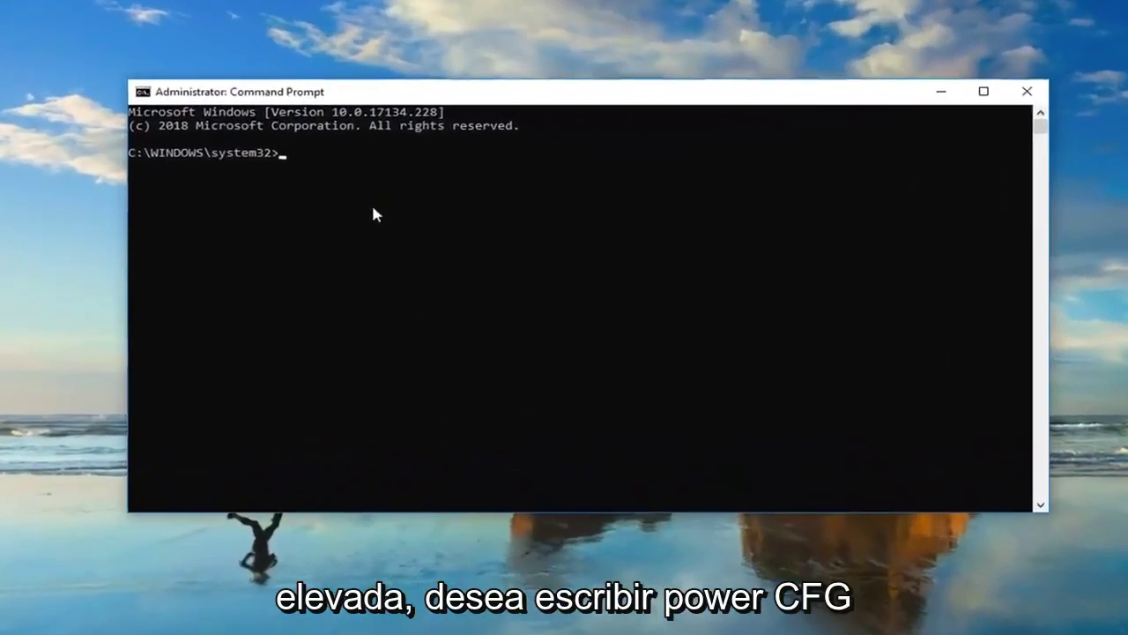
- Turn off hibernation with the command powercfg -h off, and close the Command Prompt
text(pow)
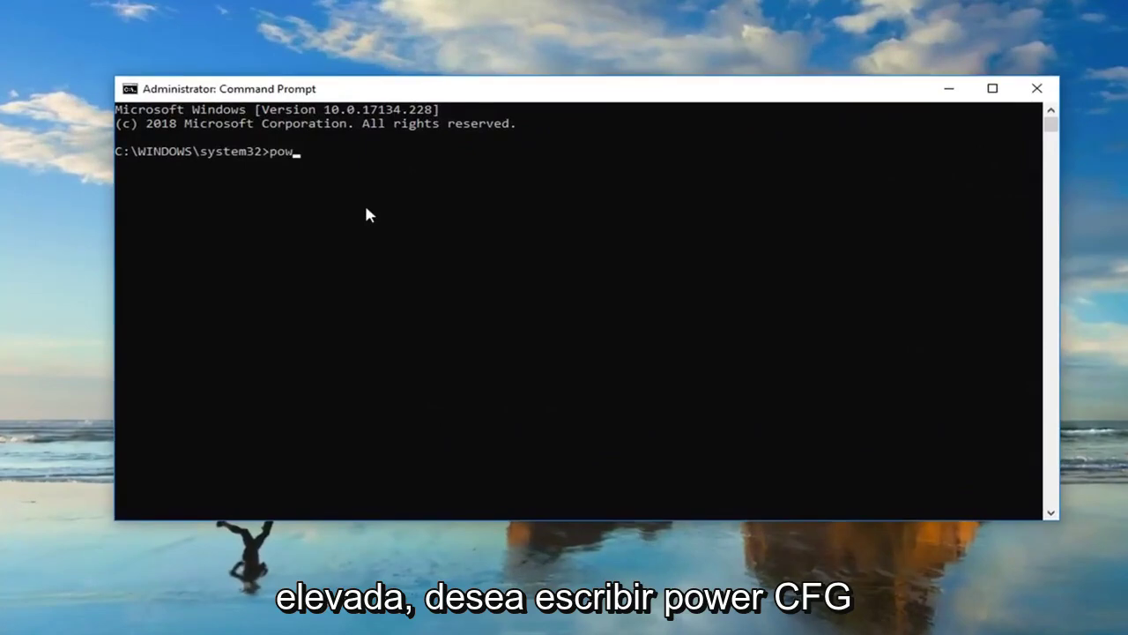
text(ercfg)
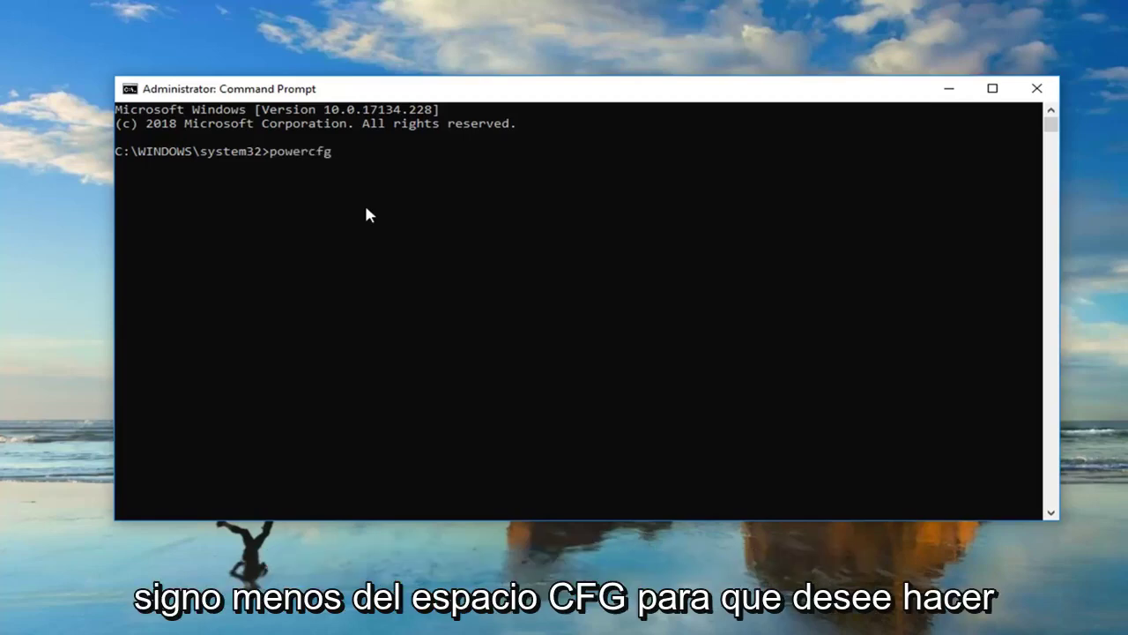
text( -)
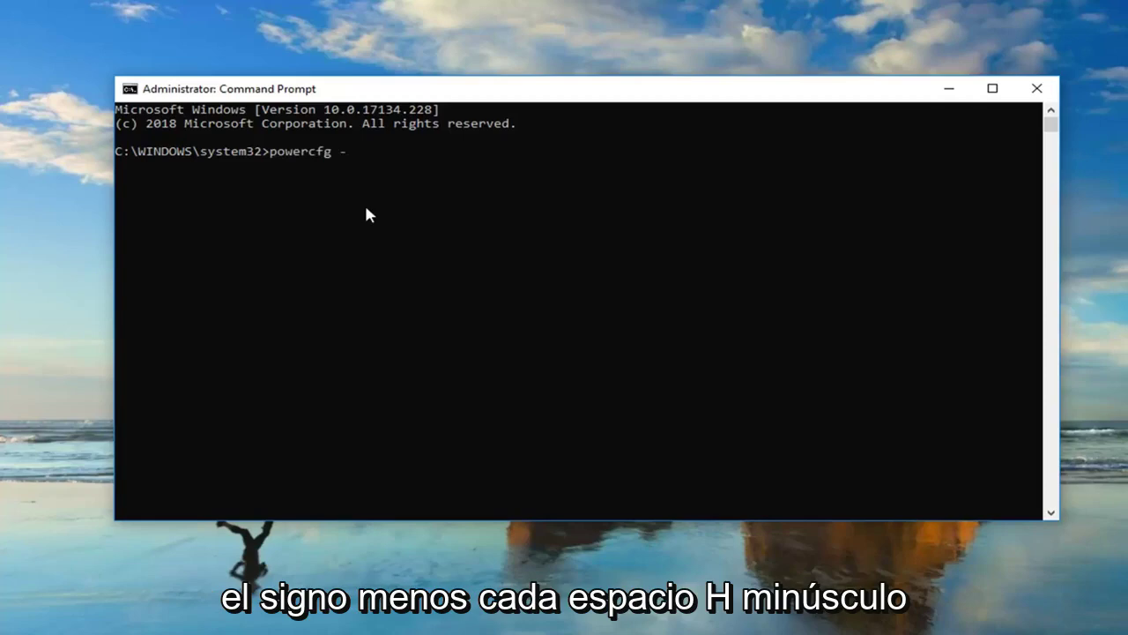
text(h off)
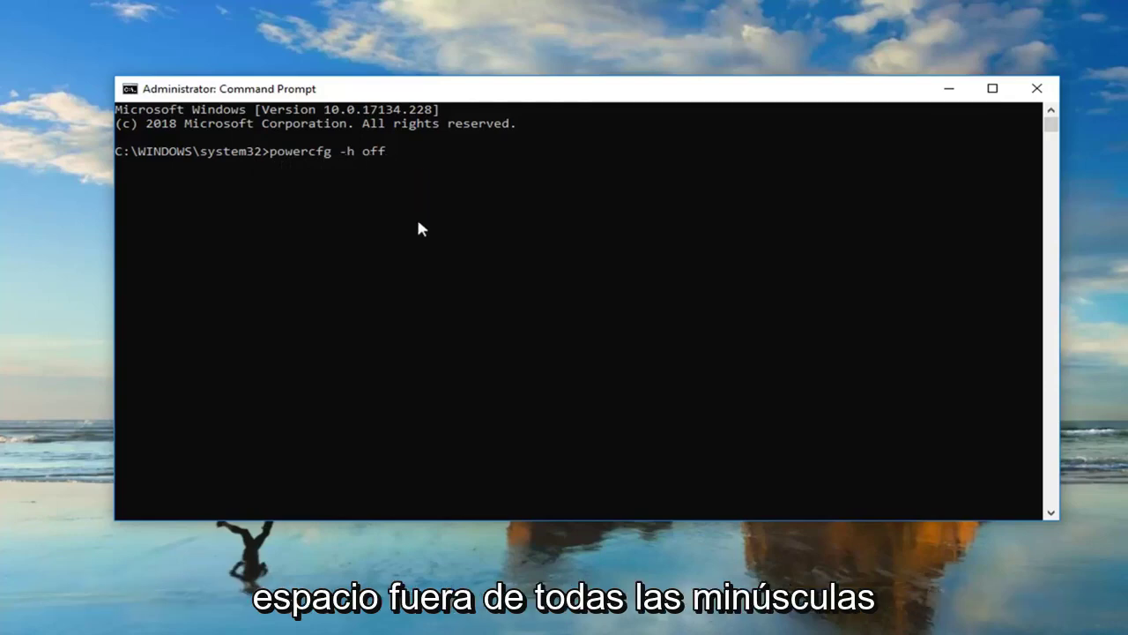
key(Return)
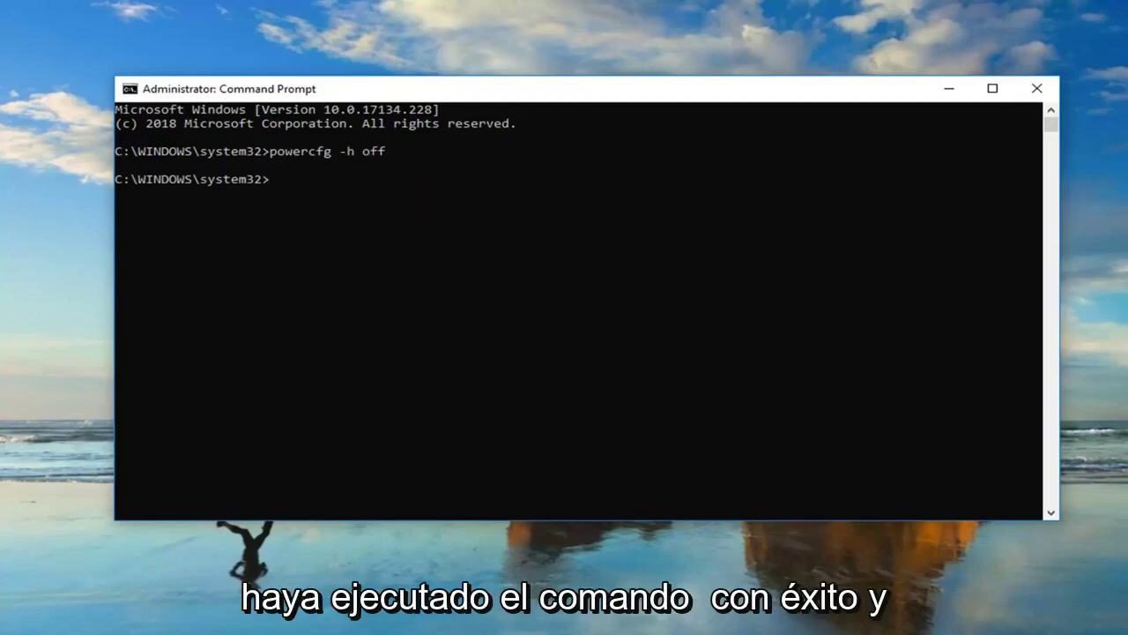
click(1037, 89)
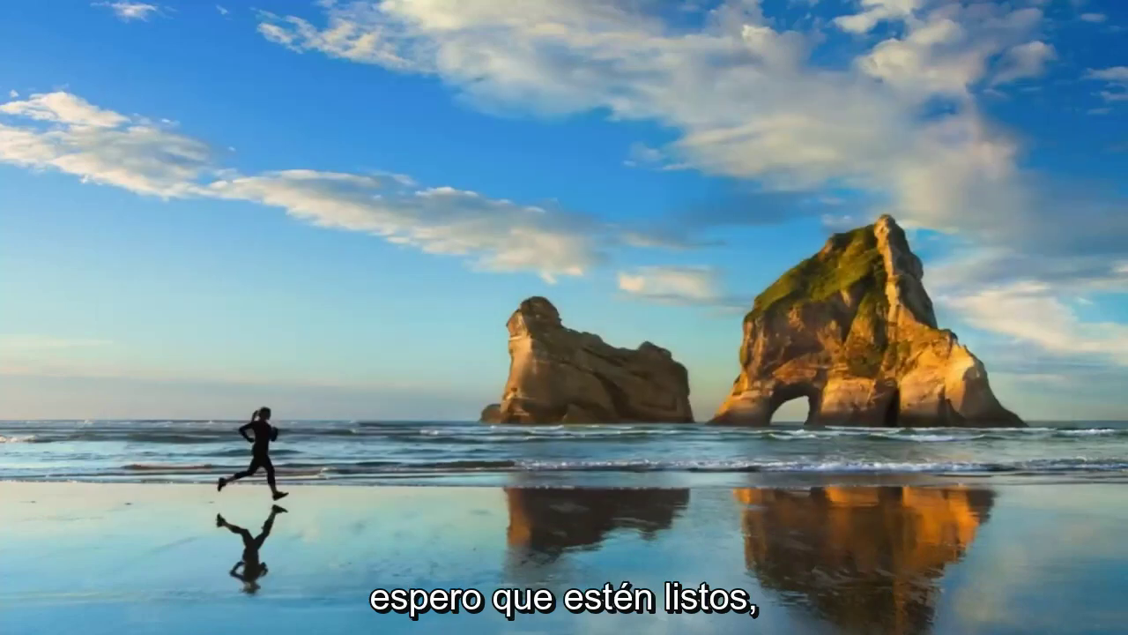